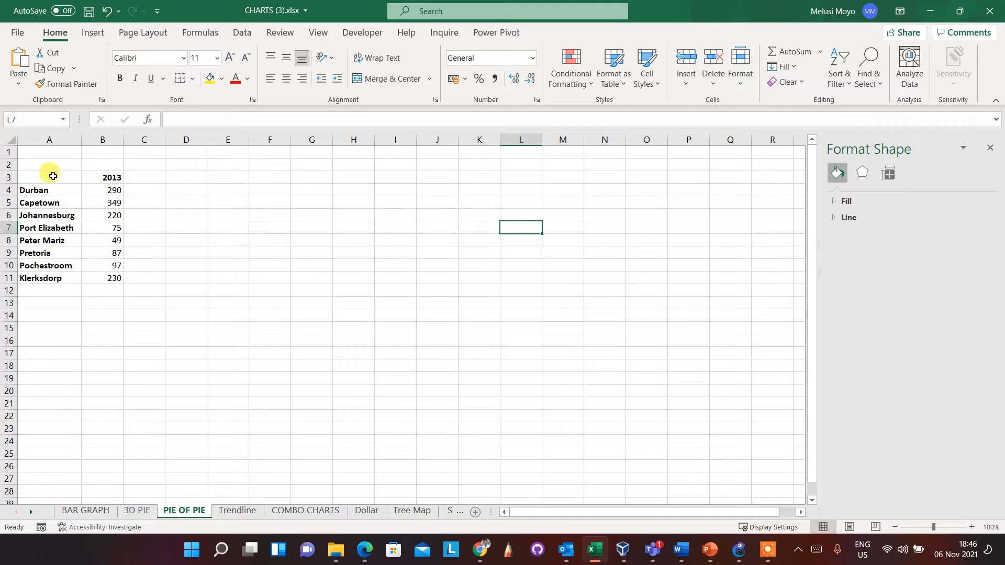
Insert a Pie of Pie chart from the city data in A3:B11 and place it beside the table, near the top of the sheet
drag(53, 176, 115, 278)
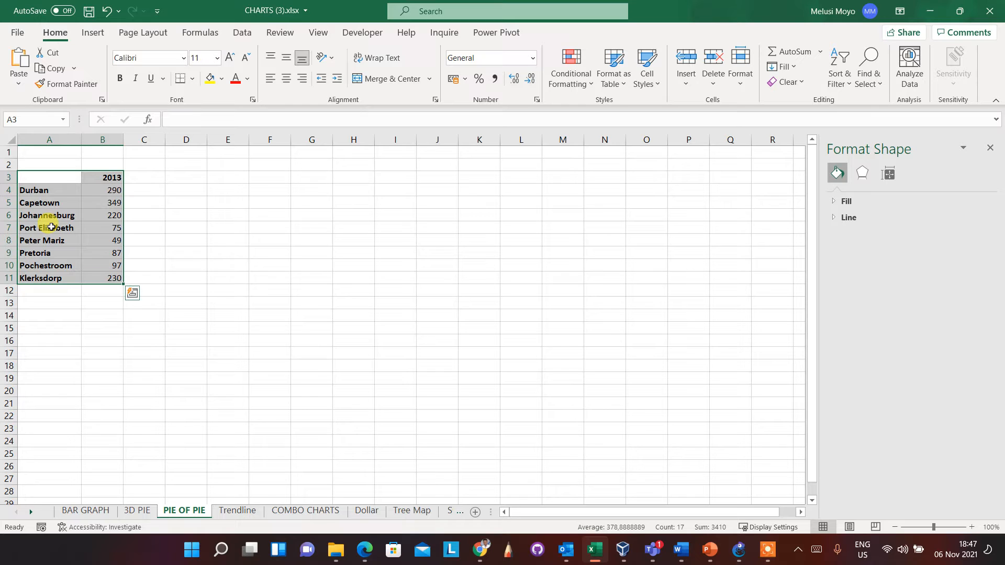
click(91, 33)
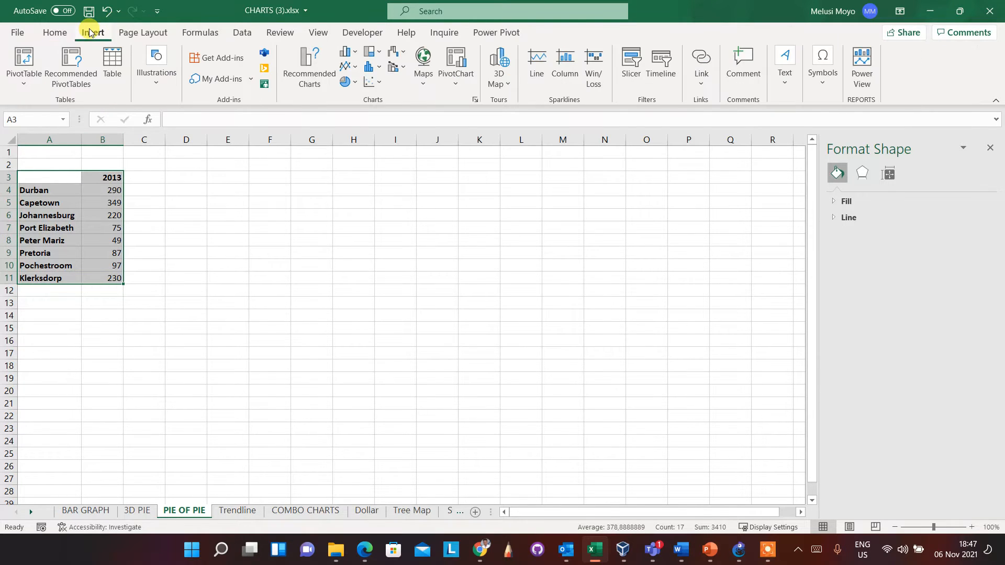
click(356, 83)
click(394, 129)
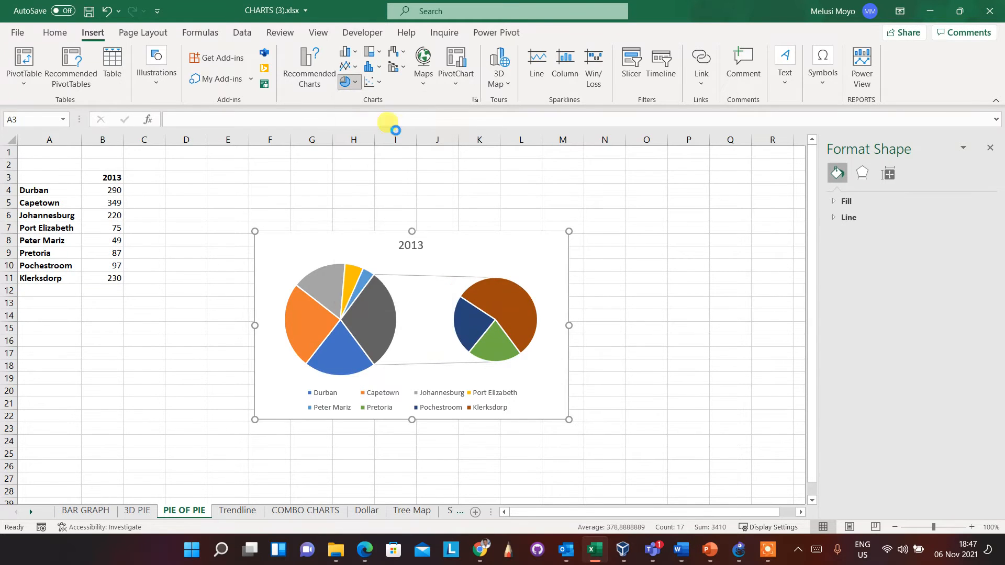
drag(345, 240, 307, 171)
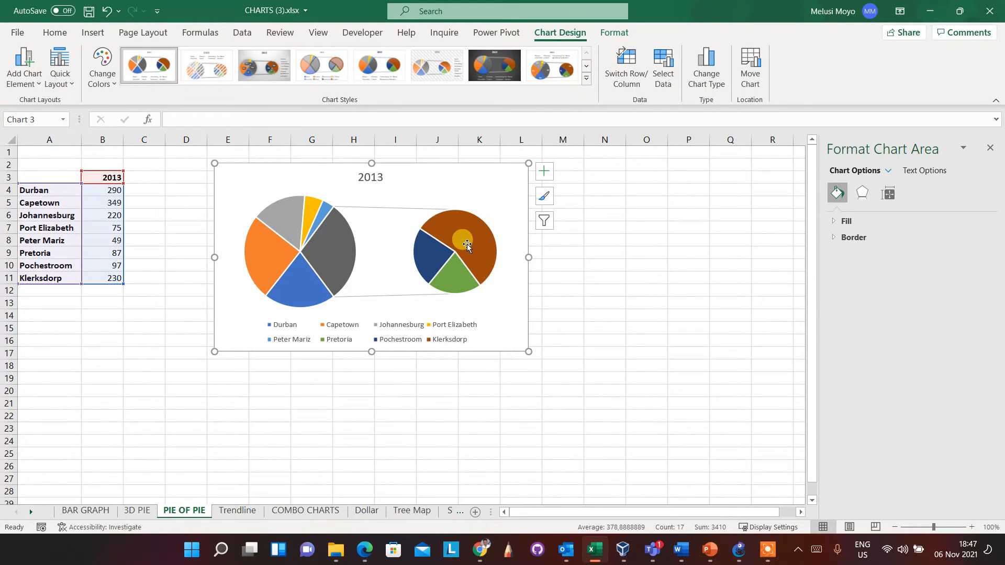
Set the chart's series split to Custom and move the Klerksdorp slice to the First Plot
mouse_move(467, 243)
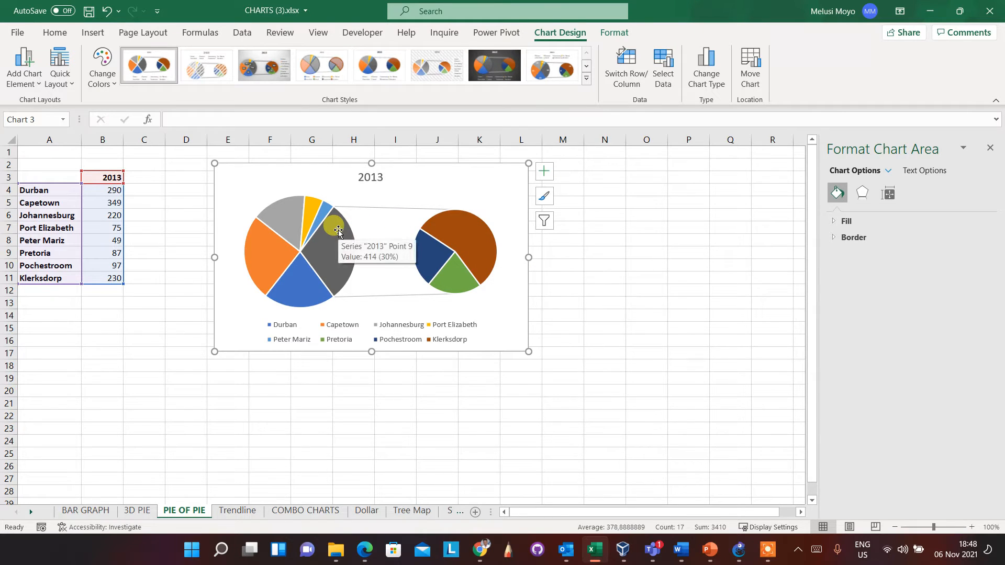
click(467, 255)
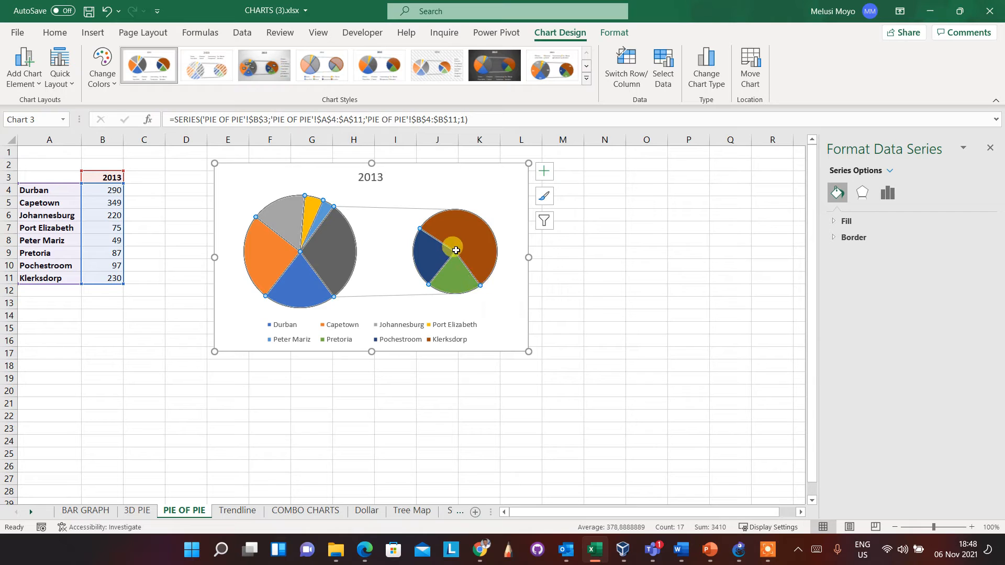
click(484, 244)
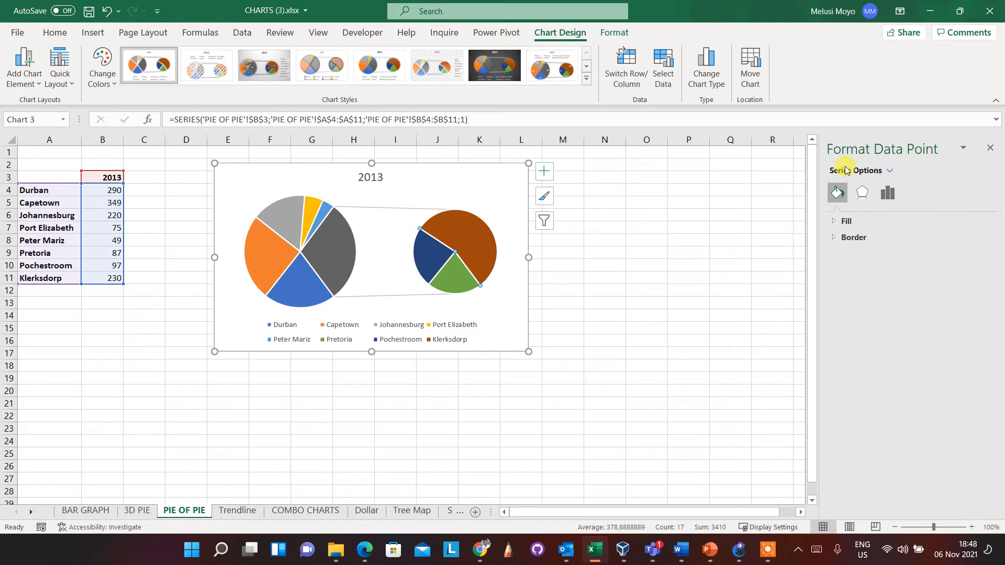
click(888, 198)
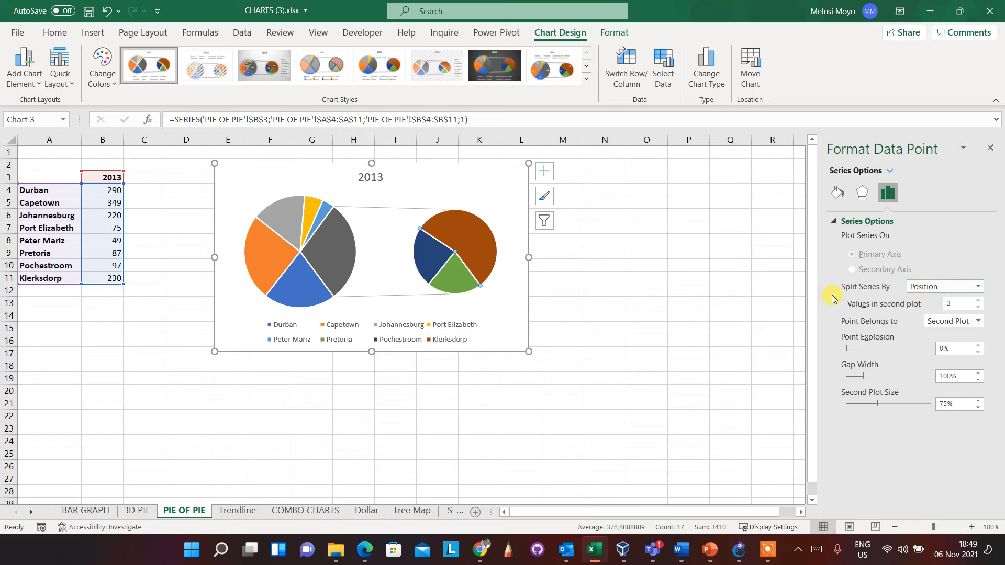
click(977, 286)
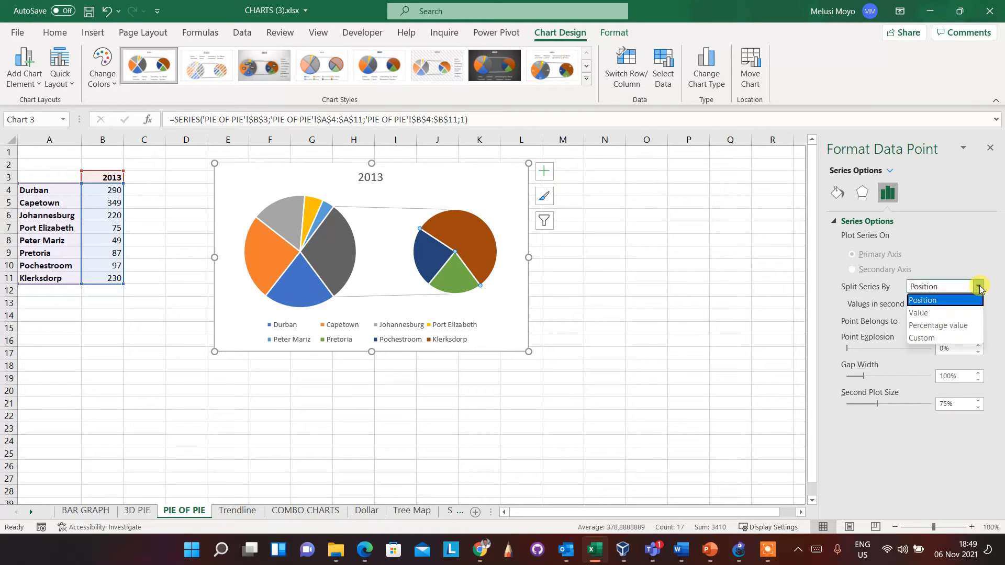
click(931, 339)
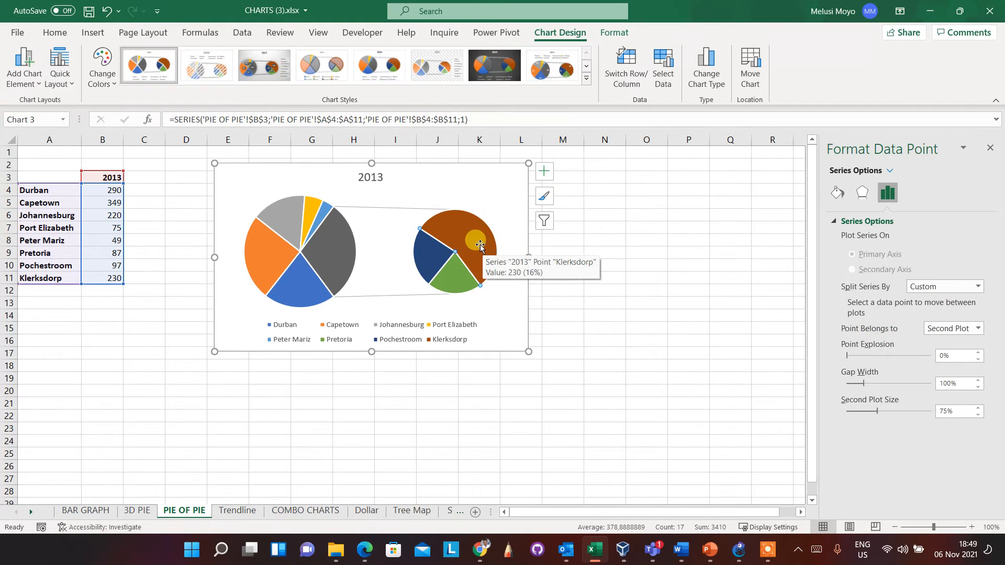
click(967, 330)
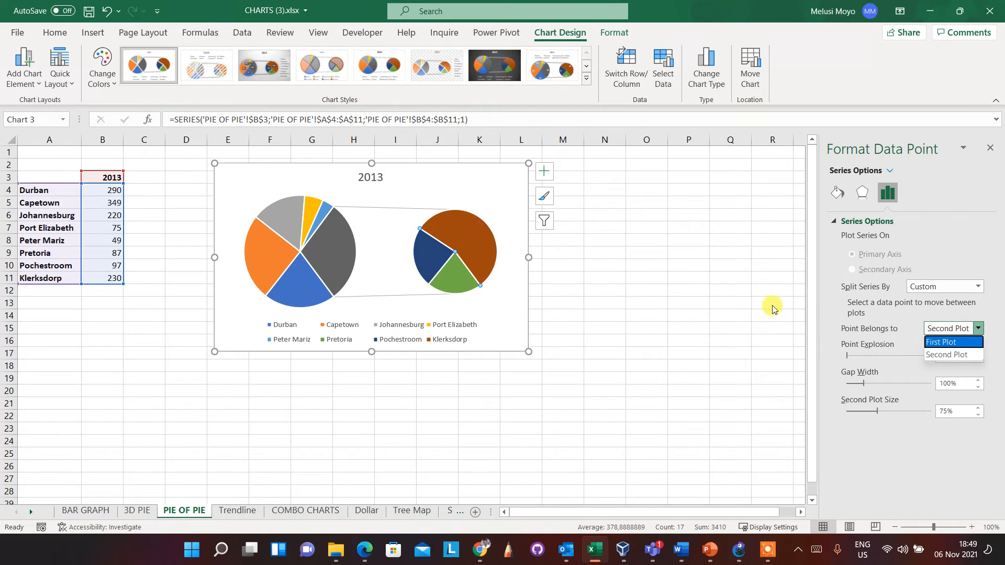
click(935, 342)
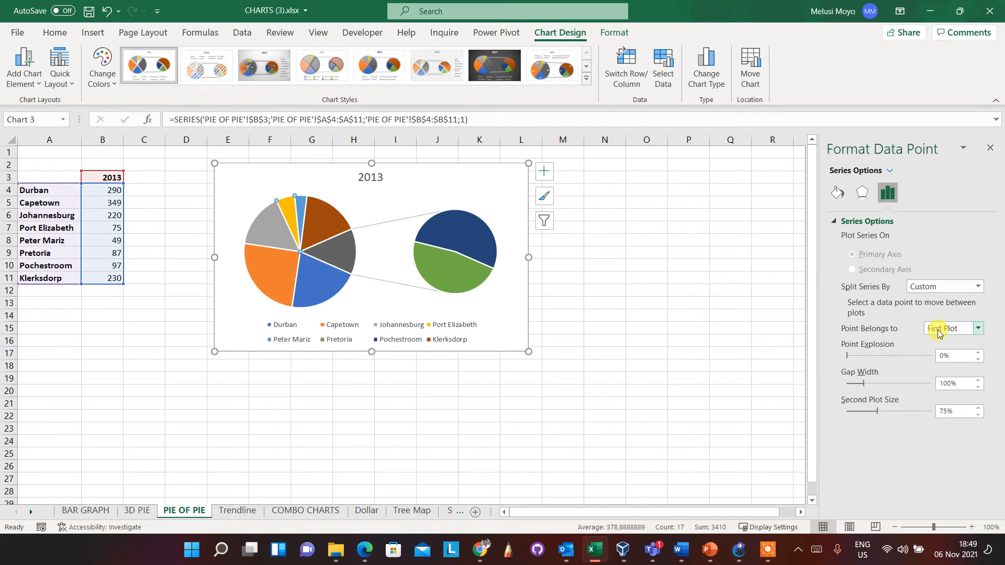
Move the Port Elizabeth and Peter Mariz slices to the Second Plot
click(978, 328)
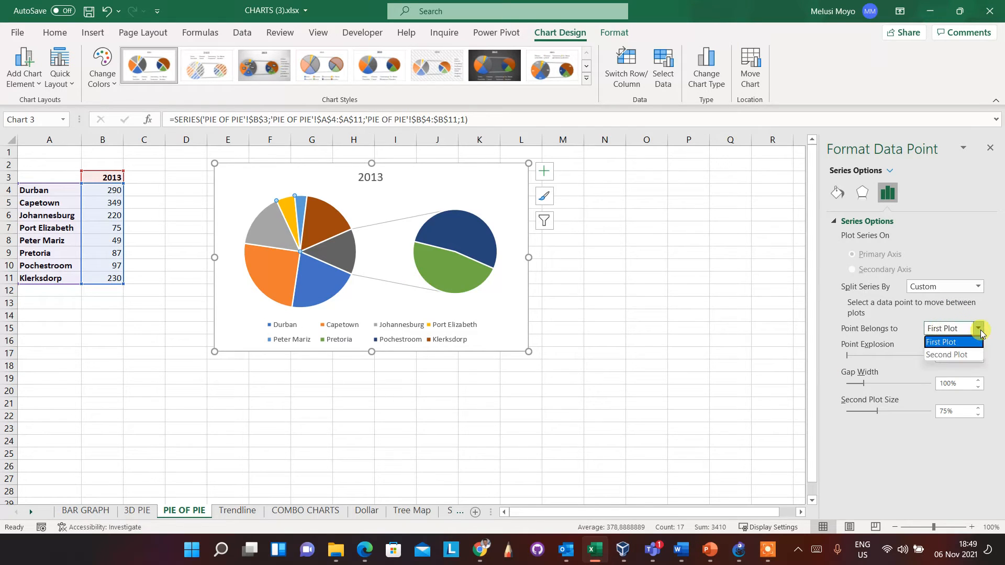
click(947, 353)
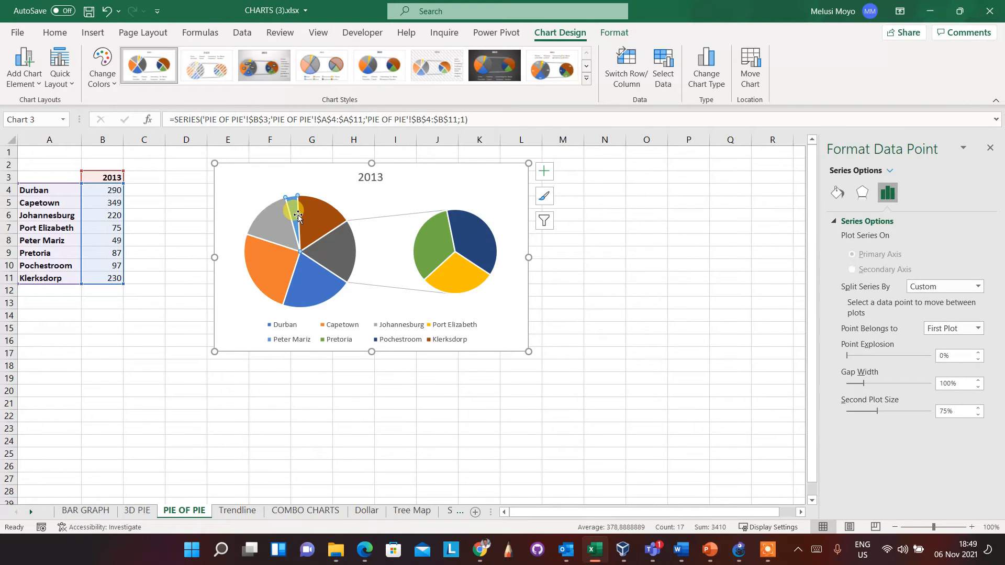
click(978, 328)
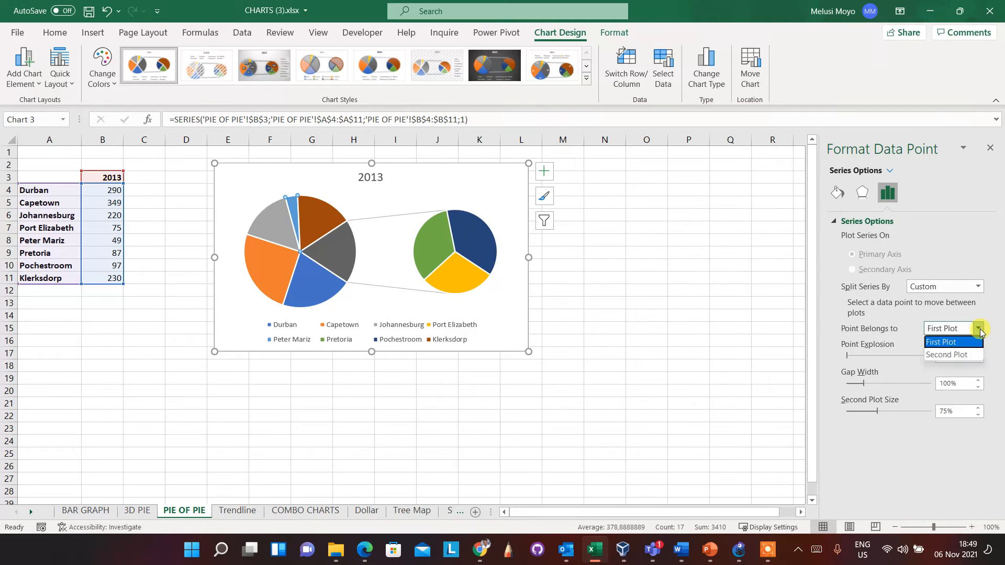
click(939, 353)
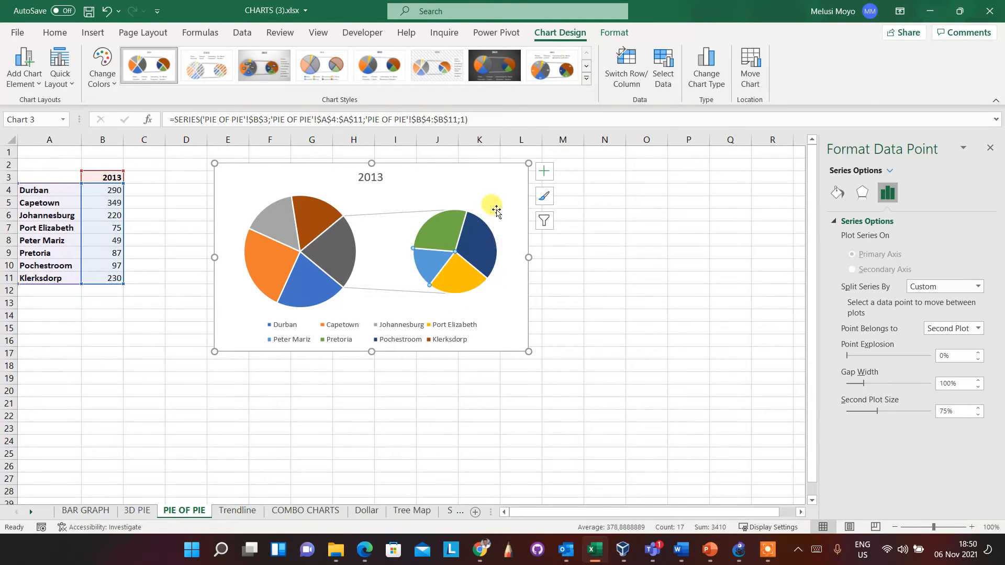
click(544, 169)
click(587, 207)
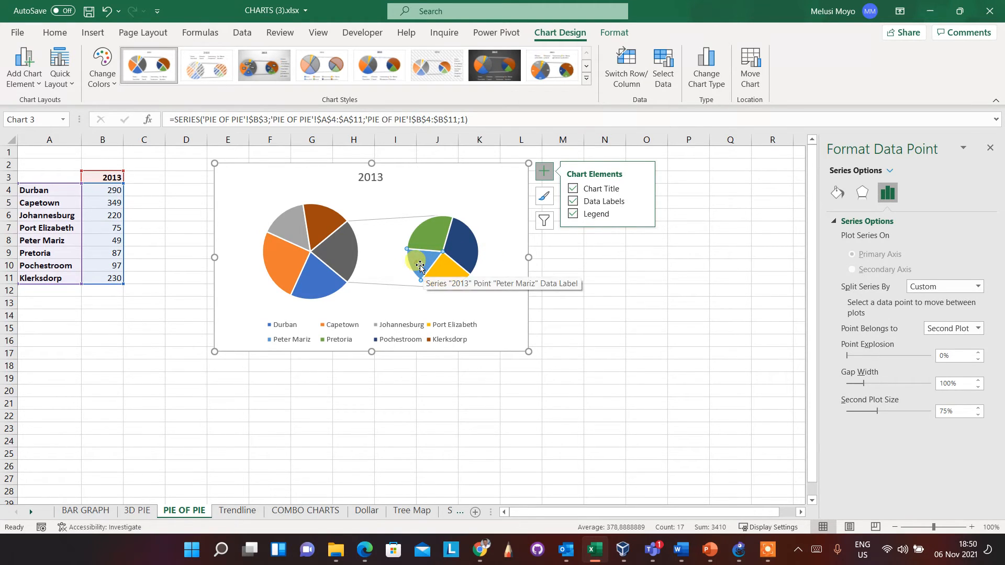
click(495, 233)
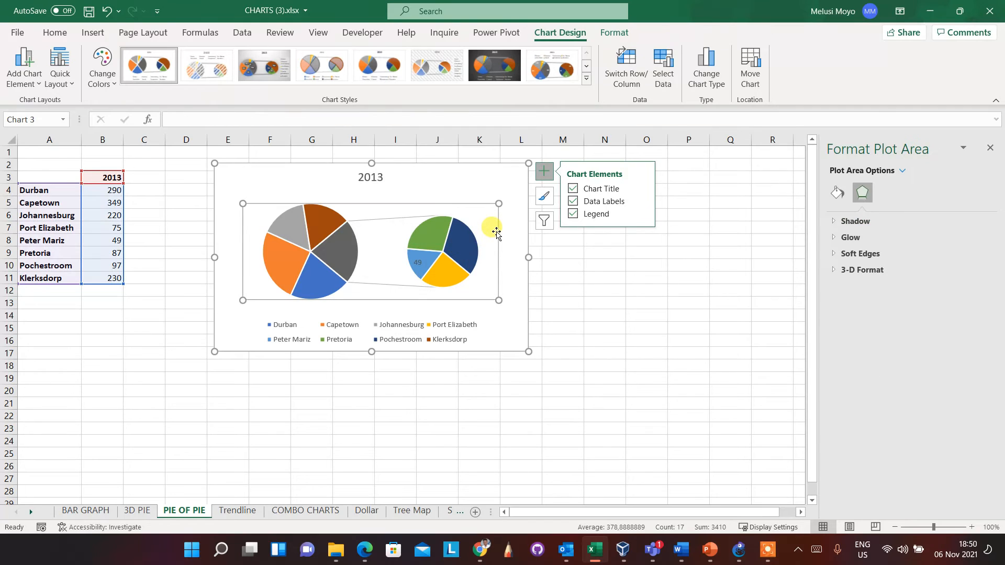
Replace the single slice label with data labels for the whole series, positioned at Outside End
click(451, 246)
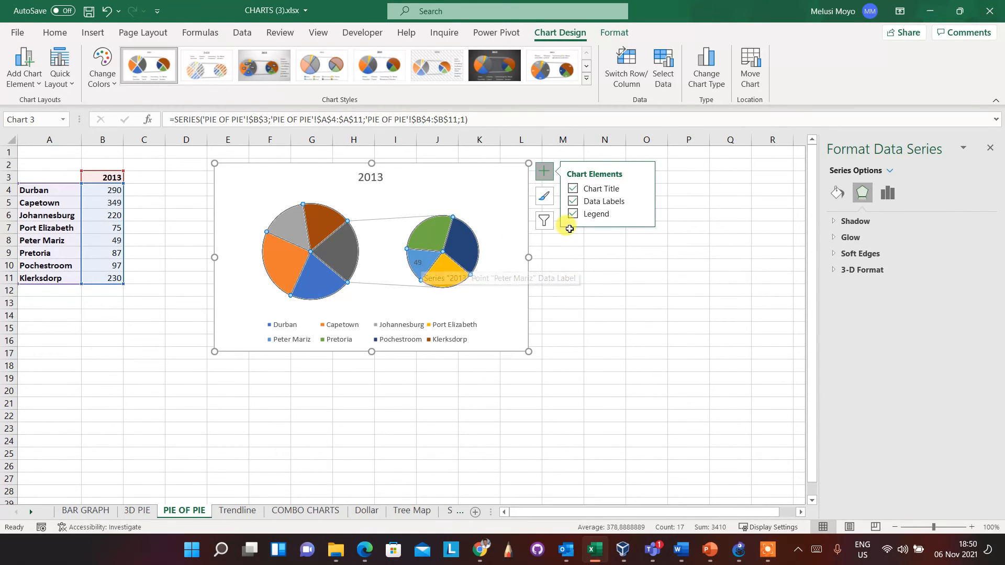
click(574, 201)
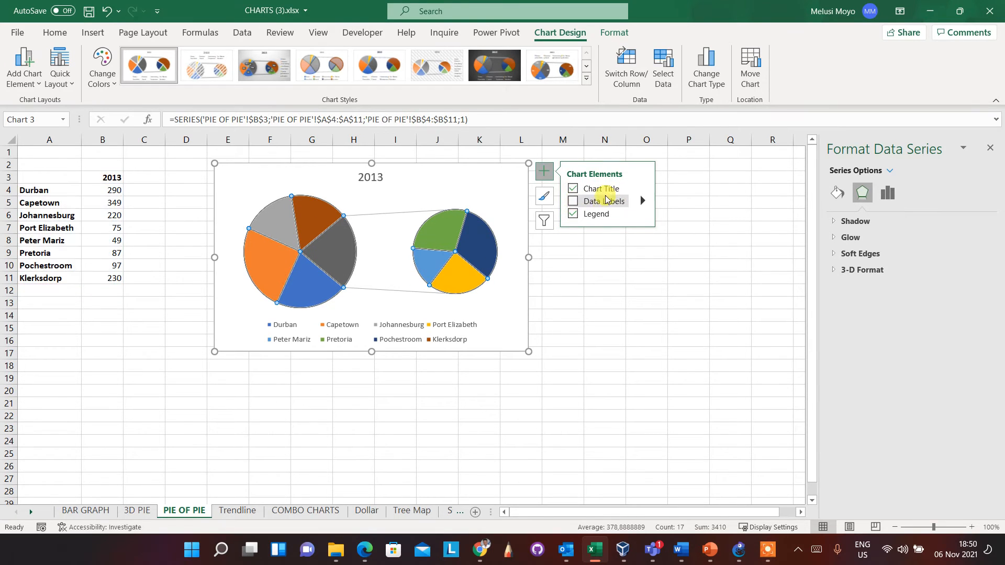
click(572, 202)
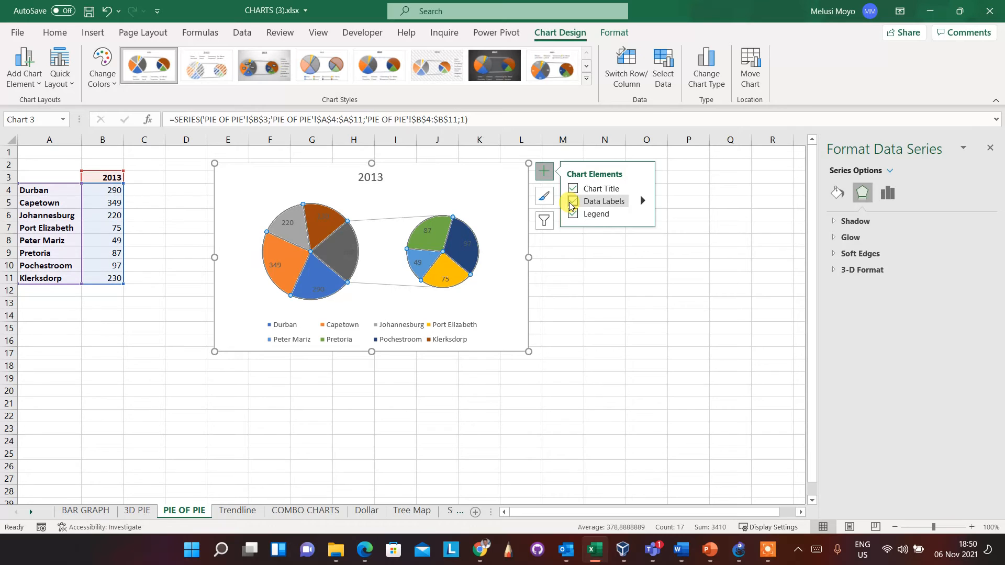
click(643, 201)
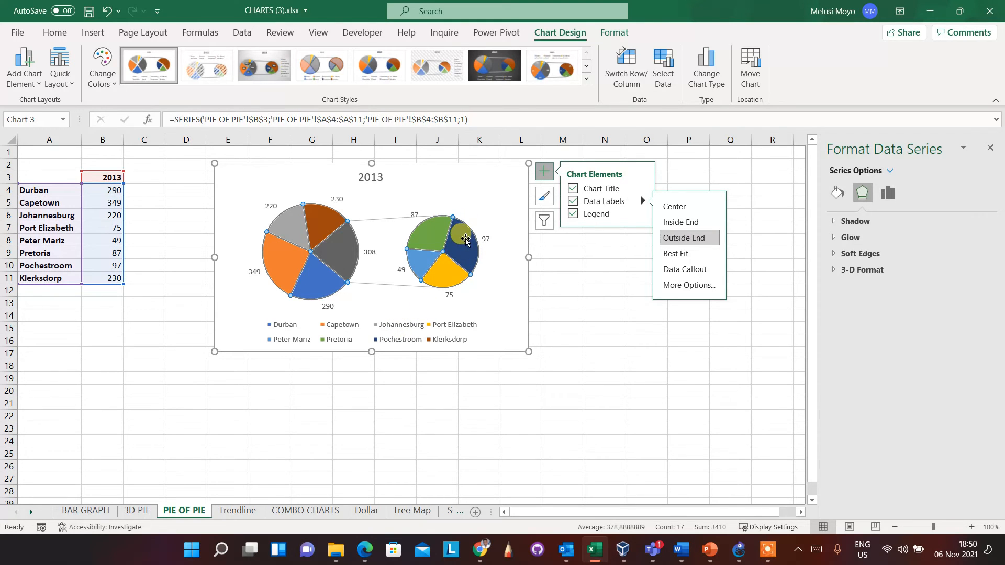
Try removing Value from the contents of the chart's data labels
click(678, 285)
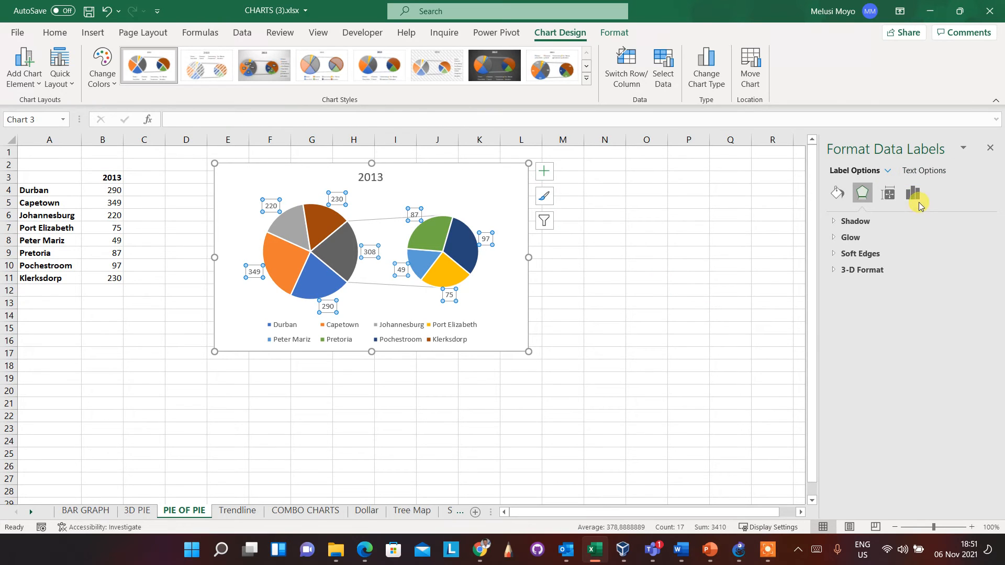
click(917, 198)
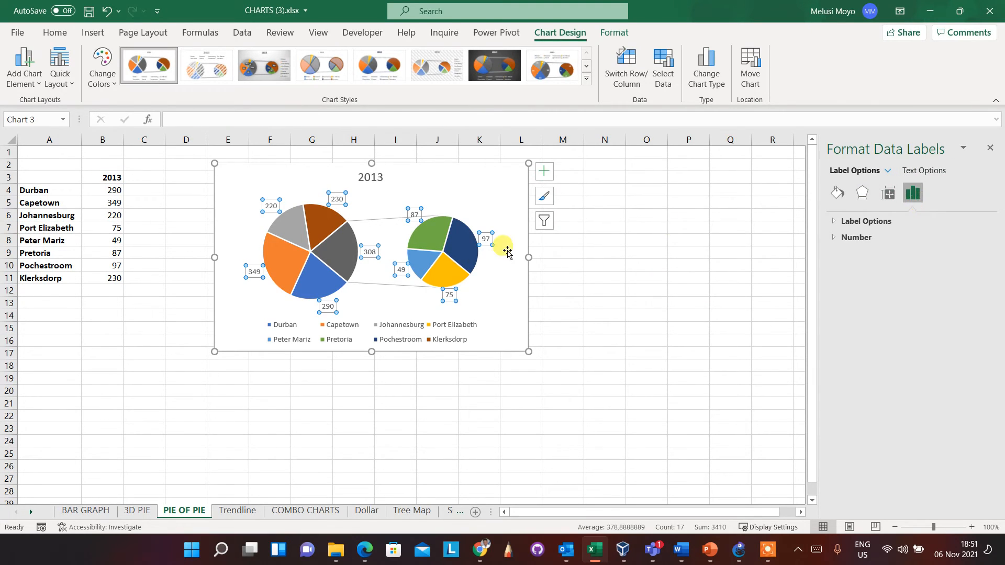
click(544, 199)
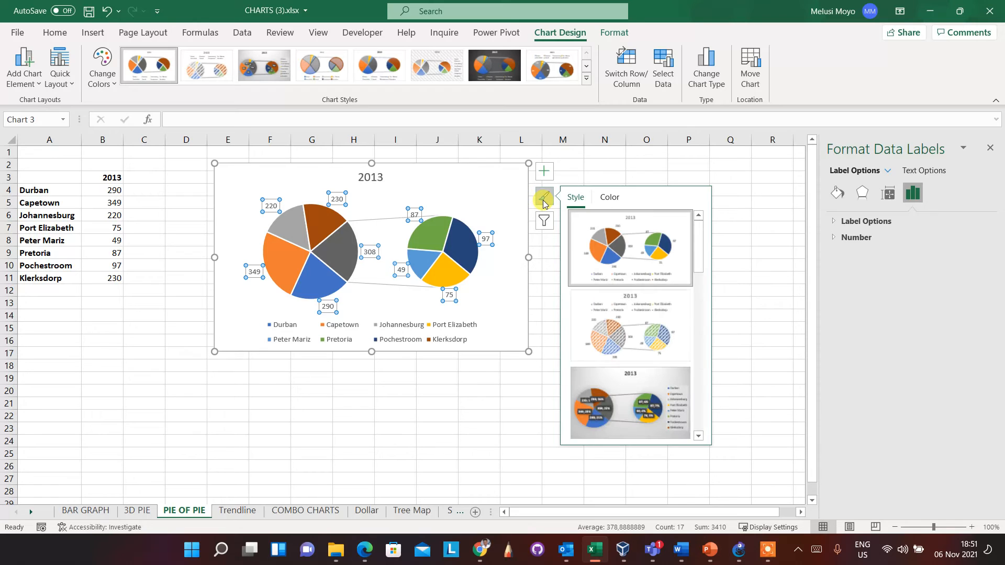
click(544, 172)
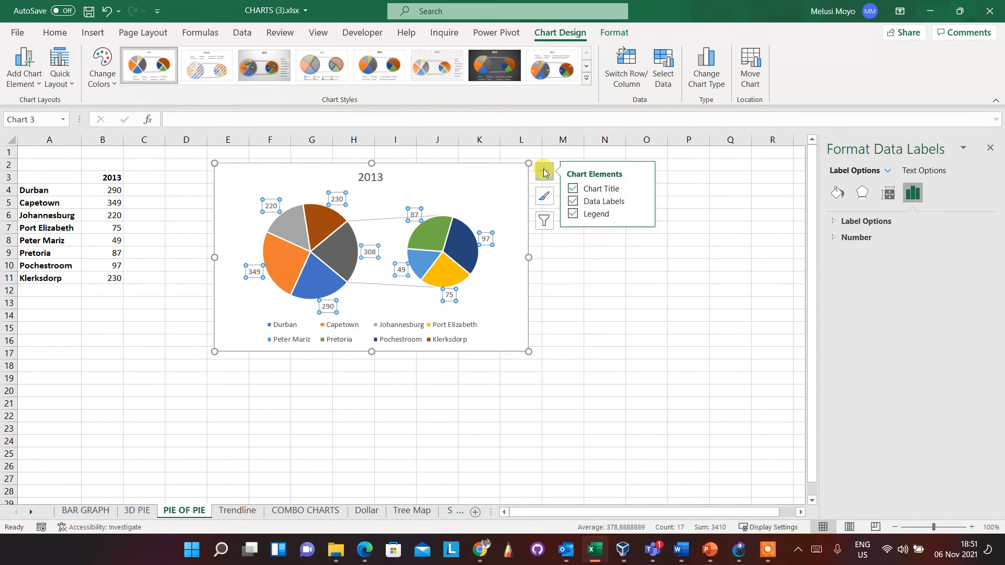
click(642, 202)
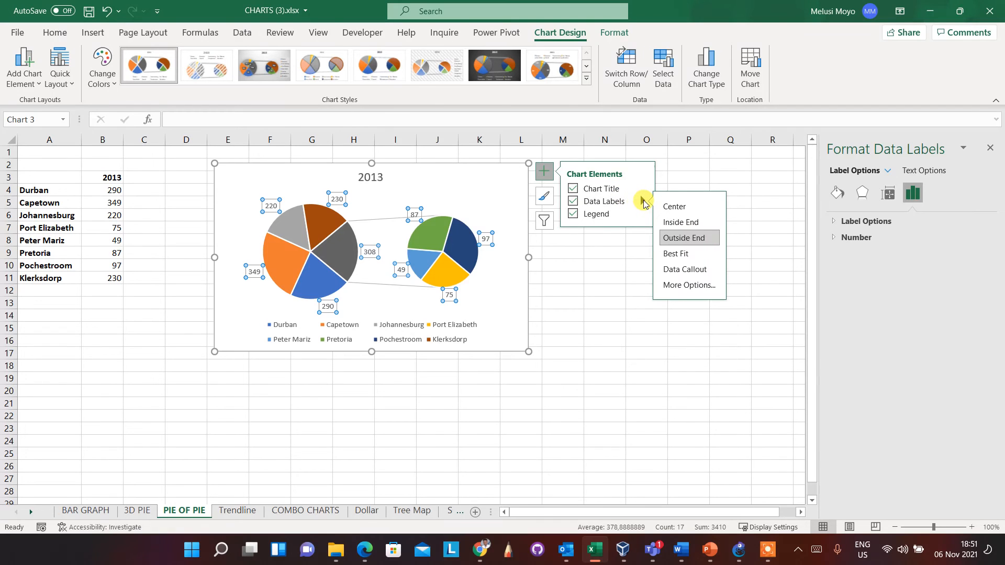
click(683, 289)
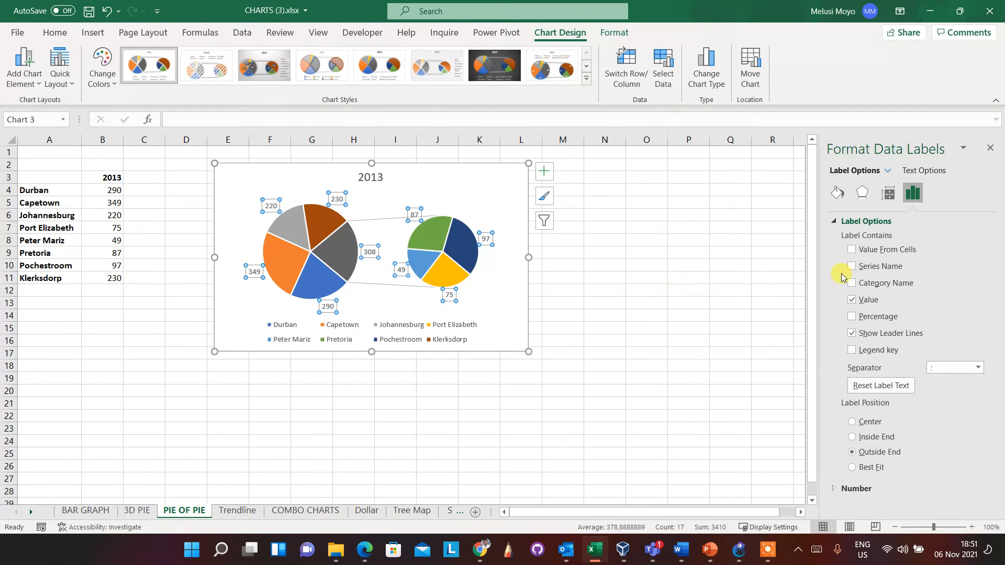
click(851, 300)
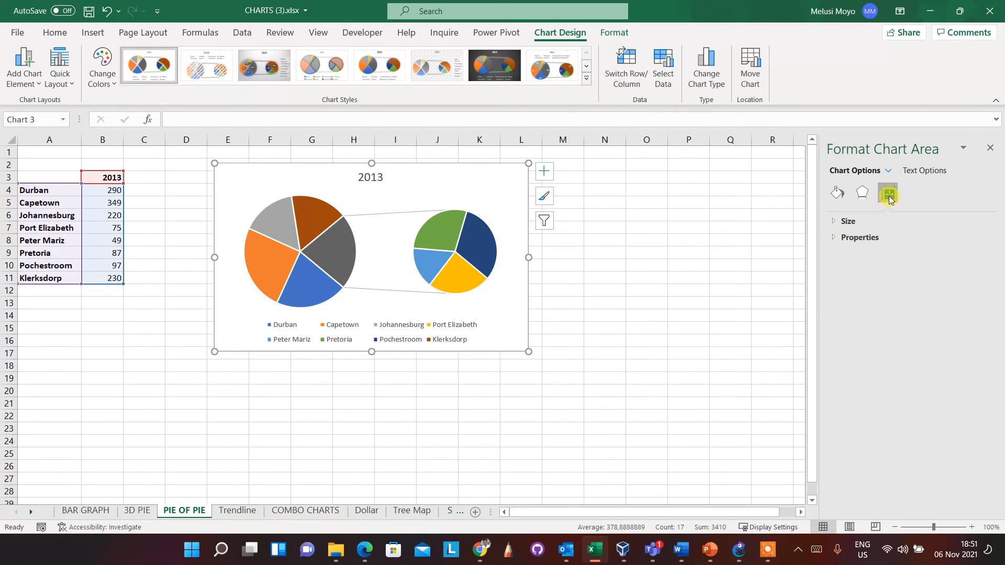
Add data labels to the whole pie series again and include the Category Name in them
click(477, 228)
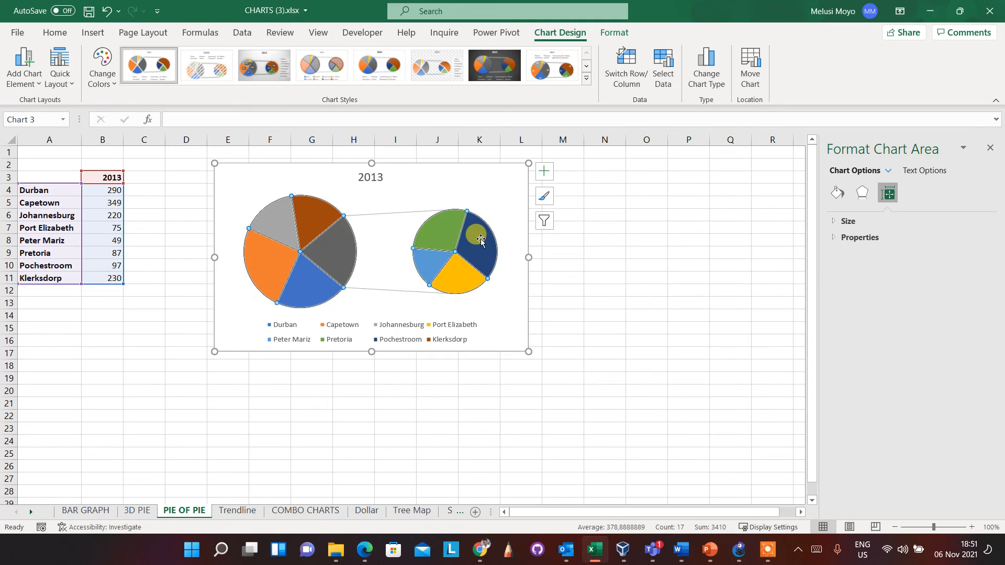
click(544, 173)
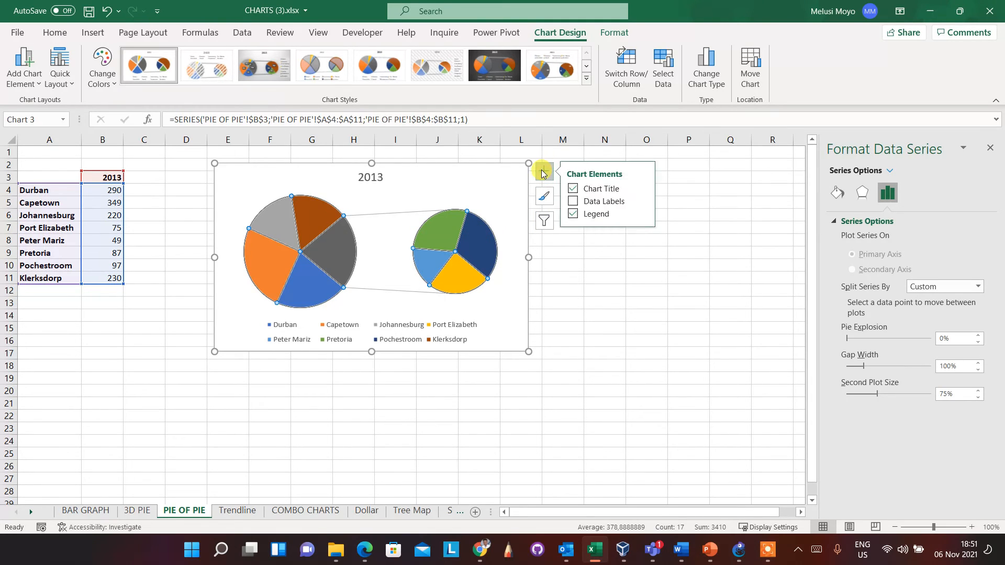
click(643, 201)
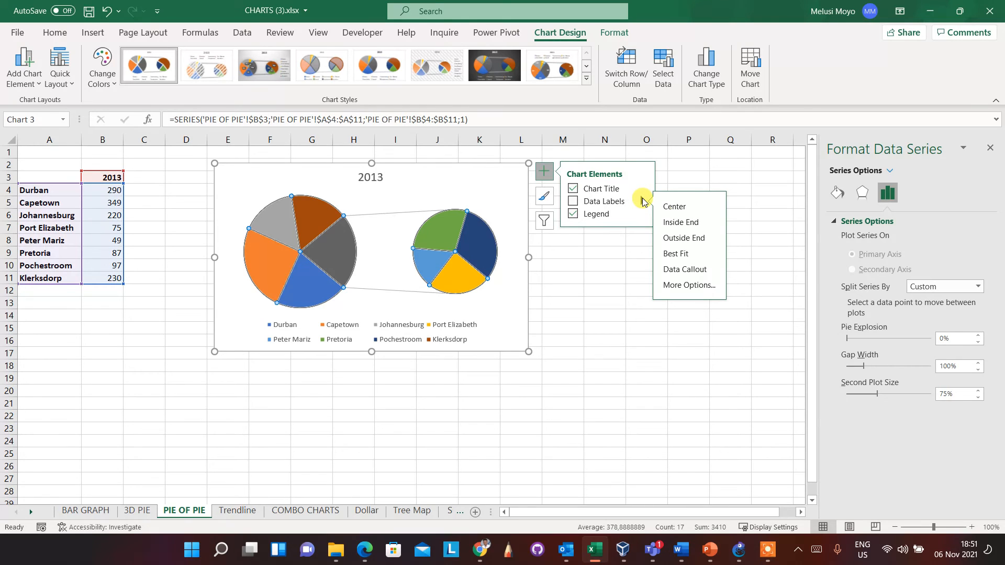
click(679, 283)
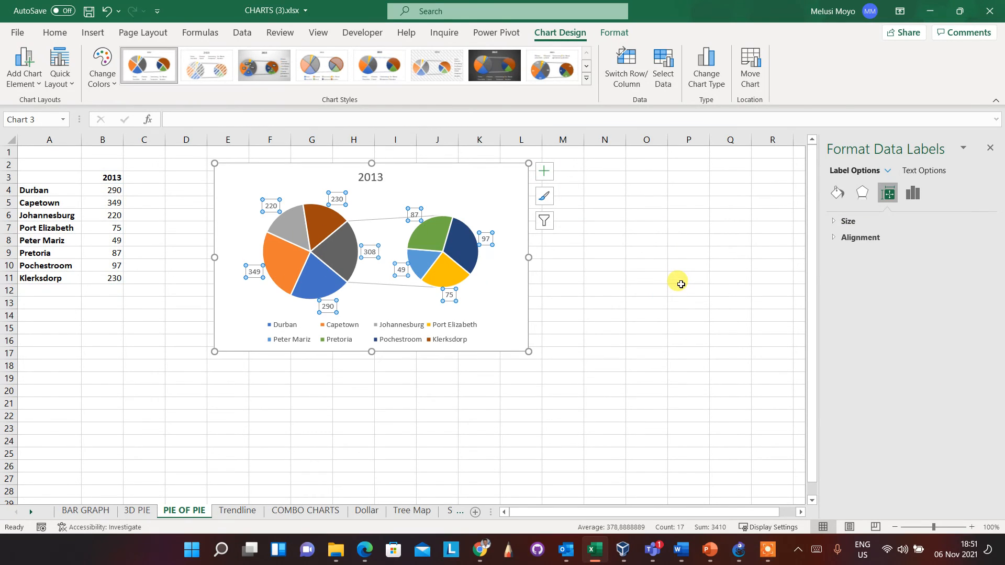
click(910, 195)
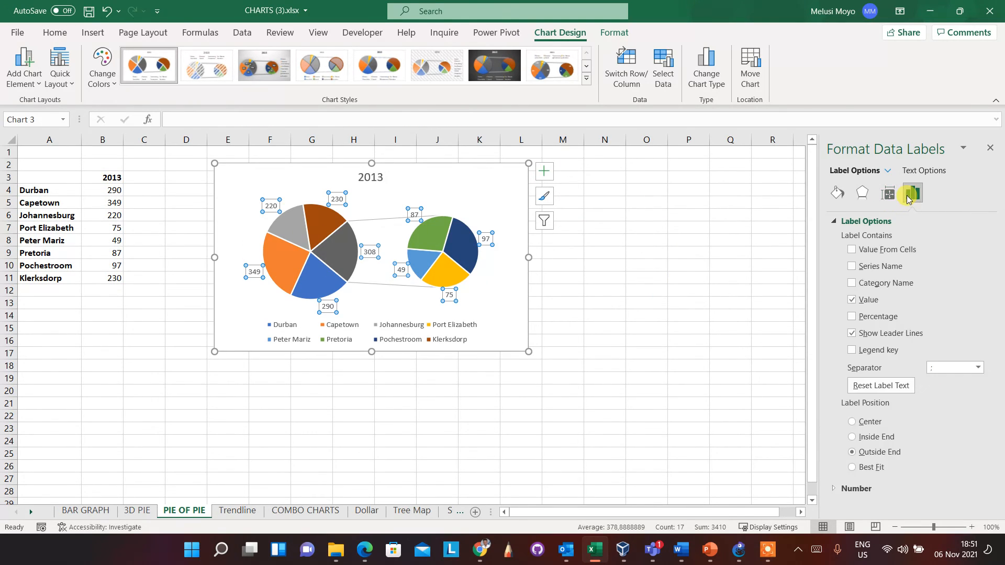
click(849, 283)
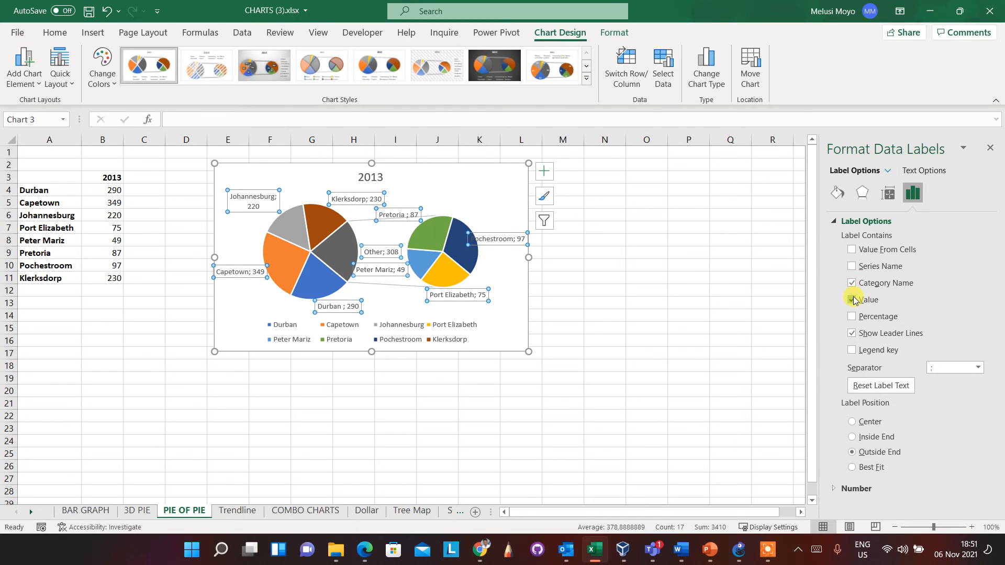
Remove Value from the pie series data labels so only category names are shown, and remove the chart's legend
click(852, 300)
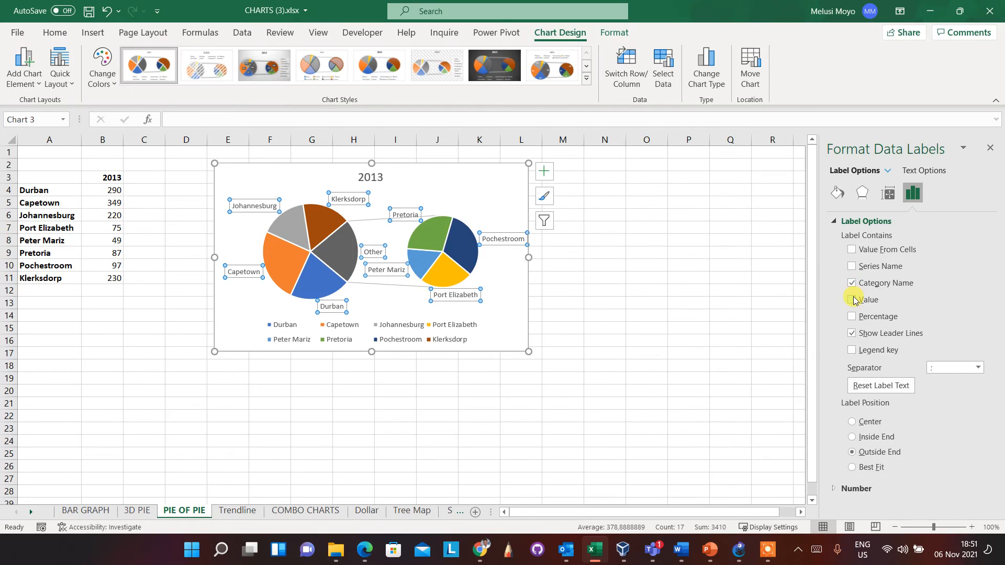
click(505, 274)
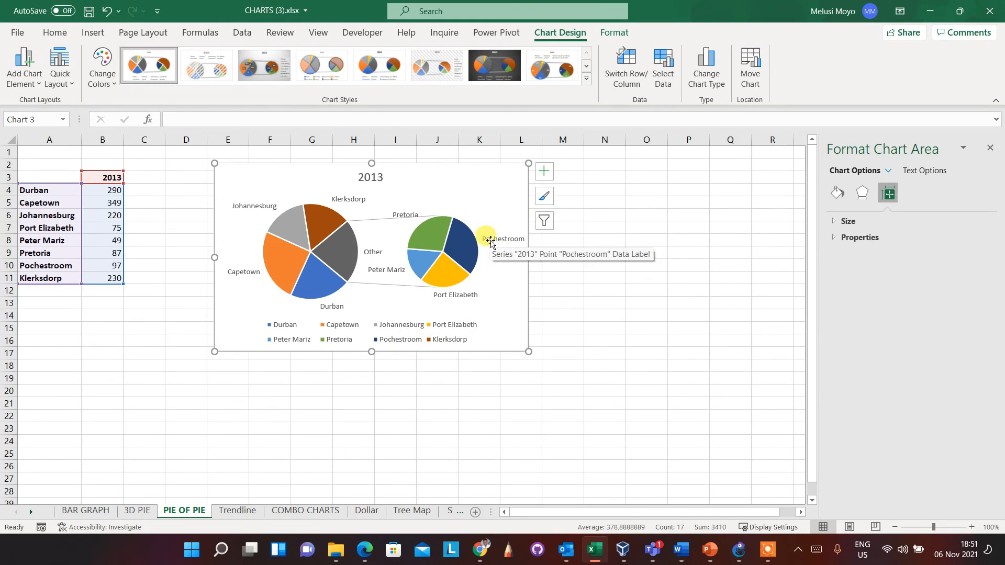
click(544, 171)
click(573, 213)
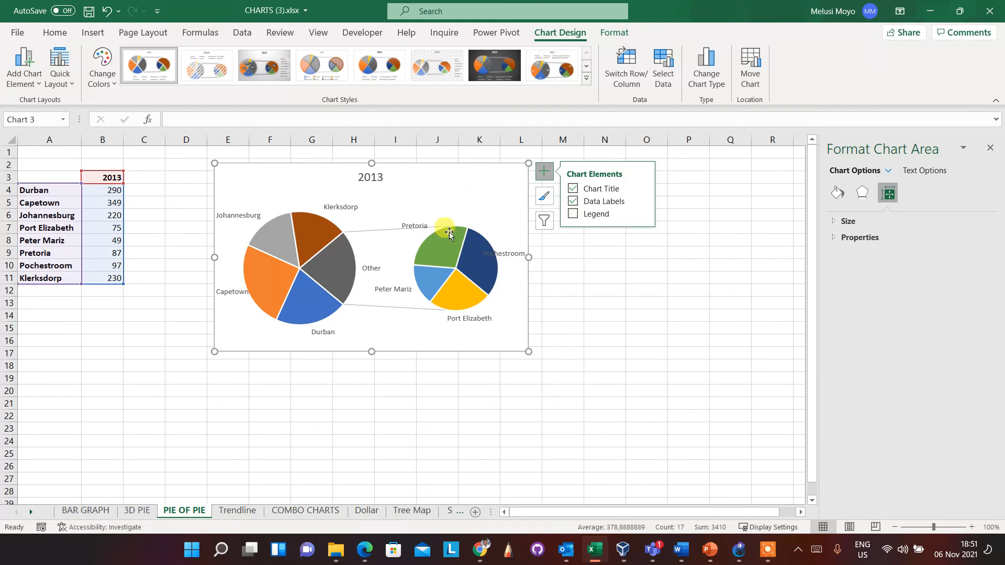
Move only the Klerksdorp data label slightly up and to the left, above its slice in the main pie
click(340, 206)
click(341, 202)
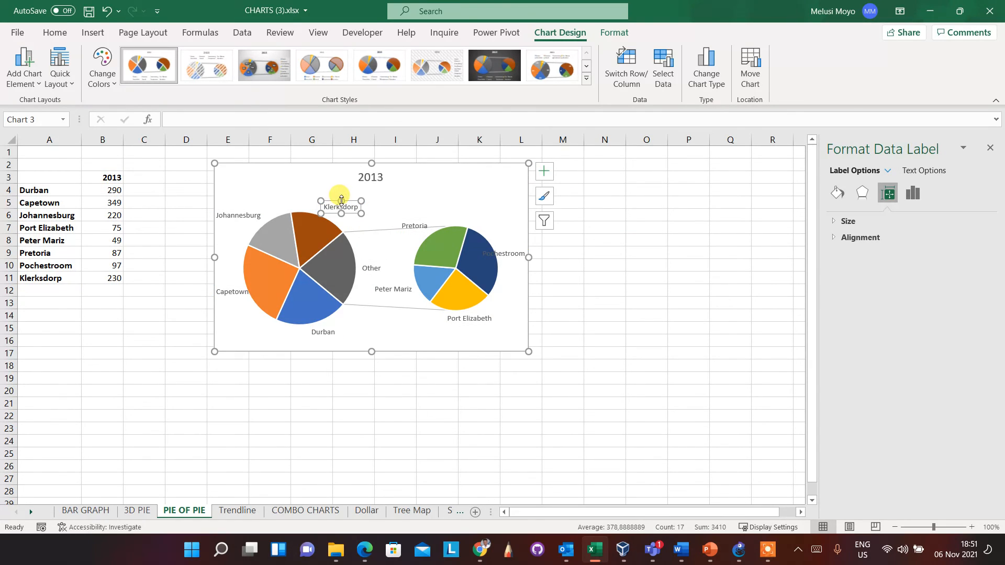
click(344, 199)
click(344, 207)
drag(344, 206, 316, 195)
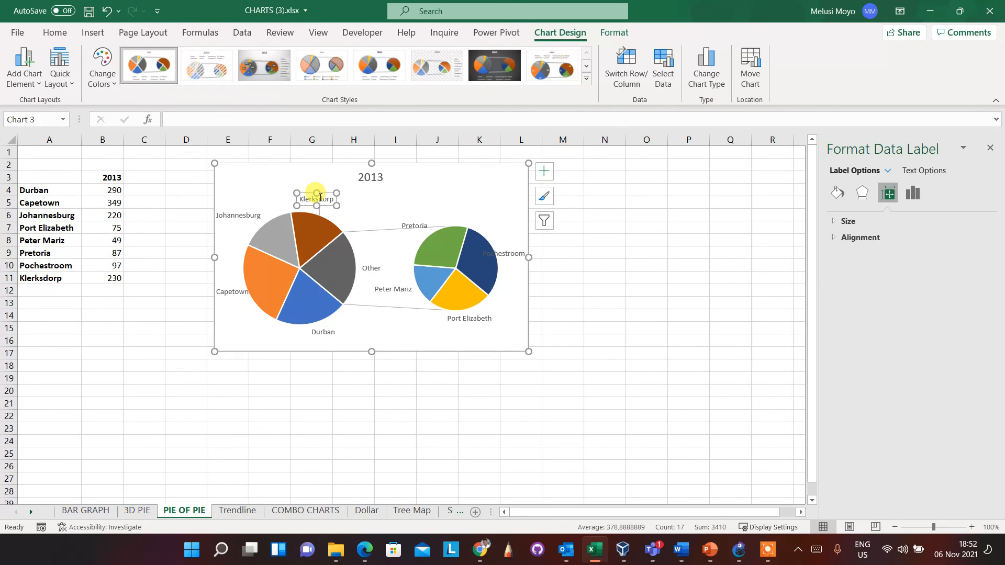
click(403, 203)
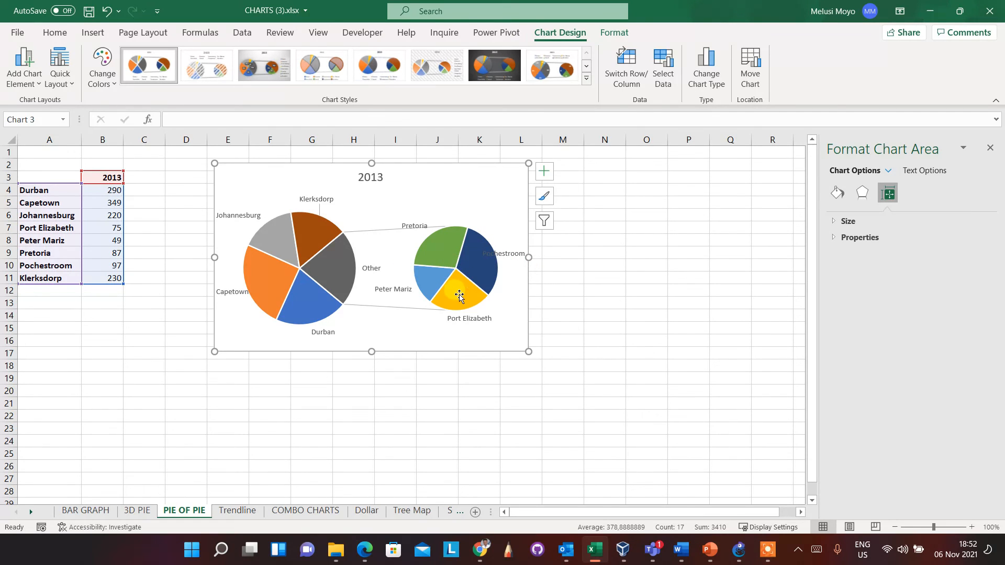
mouse_move(459, 296)
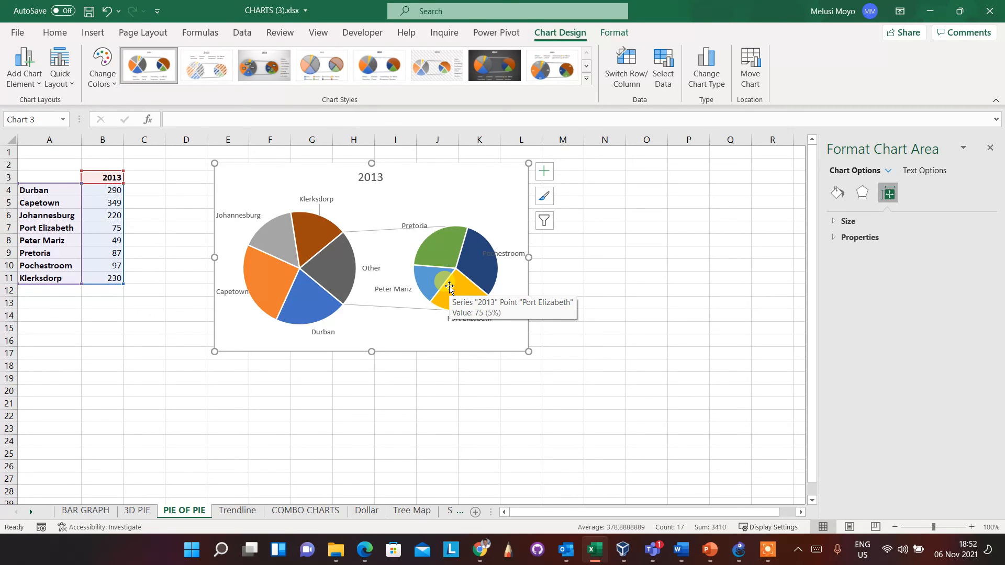
mouse_move(480, 265)
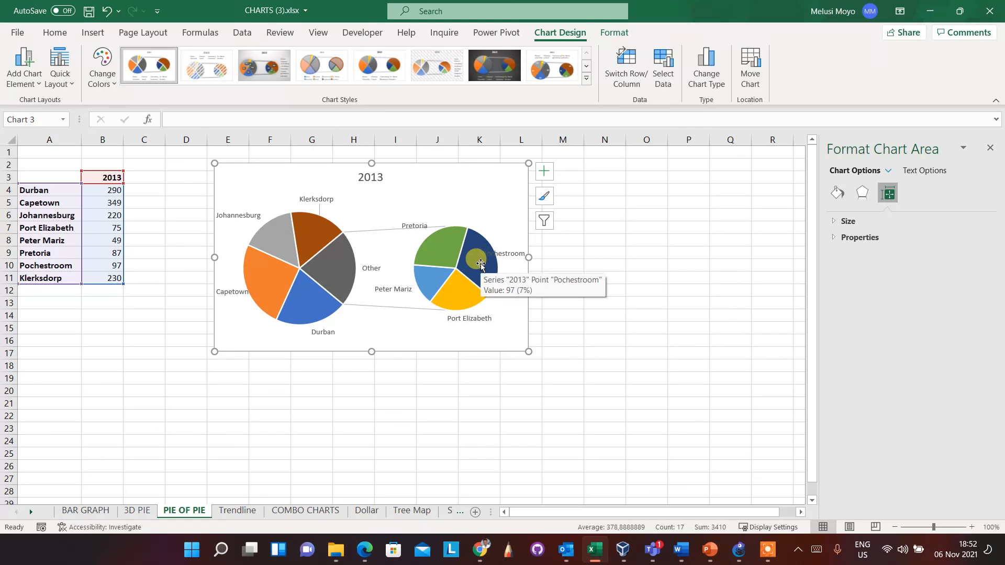